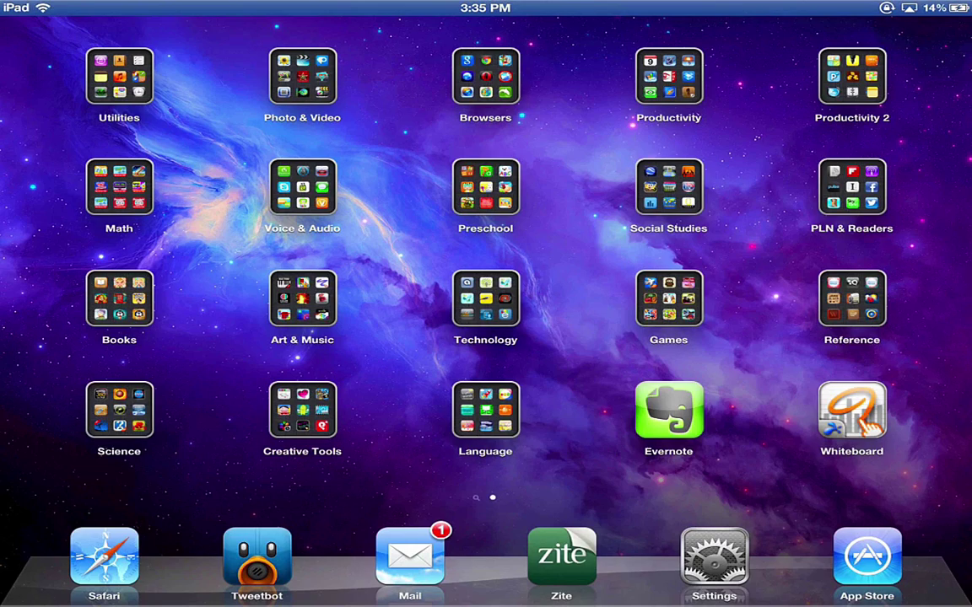
# Open Safari from the iPad dock to show The GWAEA iPad Project site
pyautogui.click(104, 557)
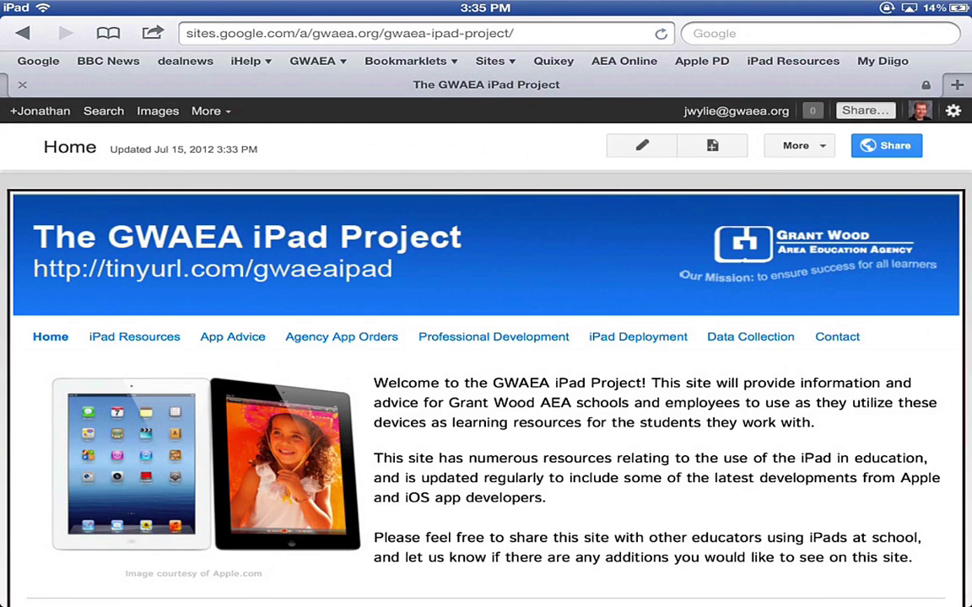
# Begin adding the page to the home screen, trimming its name toward 'The GWAEA'
pyautogui.click(152, 32)
pyautogui.click(150, 158)
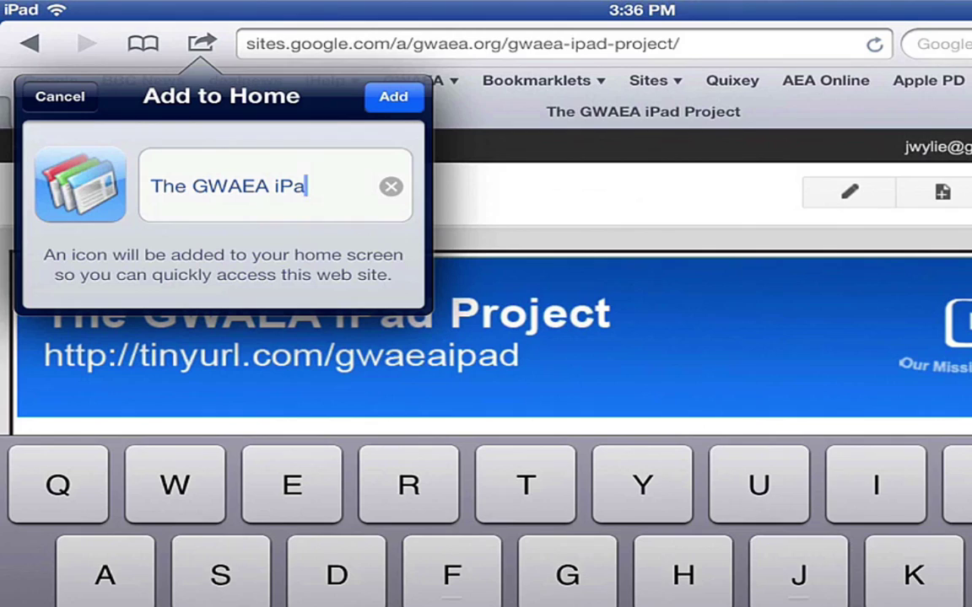
pyautogui.press('BackSpace')
pyautogui.press('BackSpace')
pyautogui.press('BackSpace')
pyautogui.press('BackSpace')
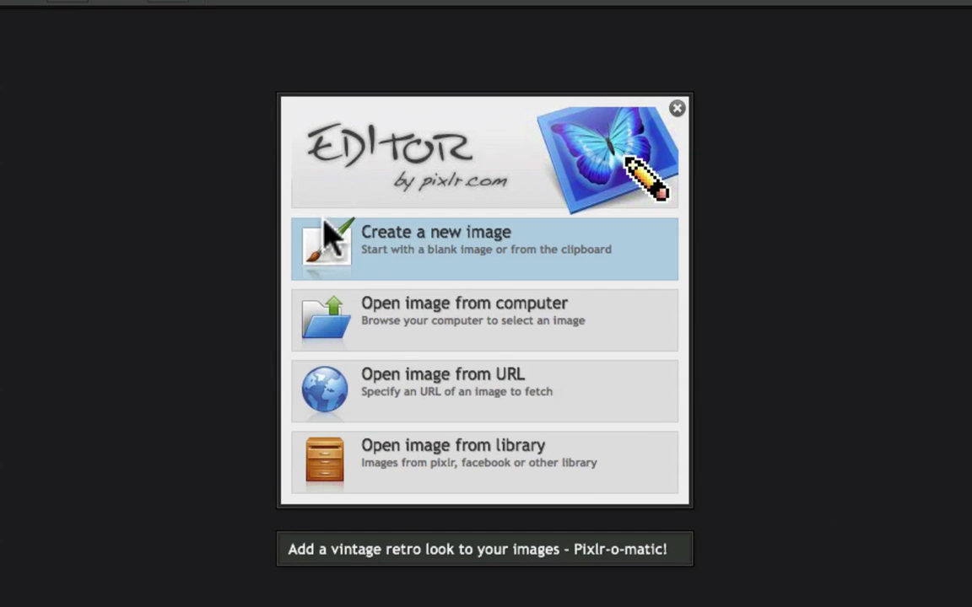
# Create a new blank 144×144 px image named apple-touch-icon
pyautogui.click(481, 257)
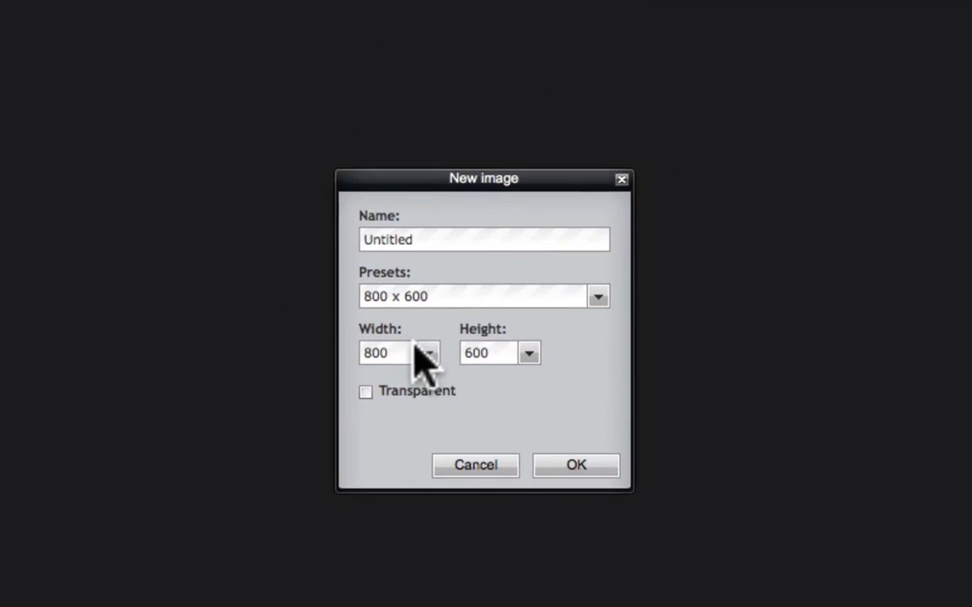
pyautogui.moveTo(431, 239); pyautogui.dragTo(304, 211)
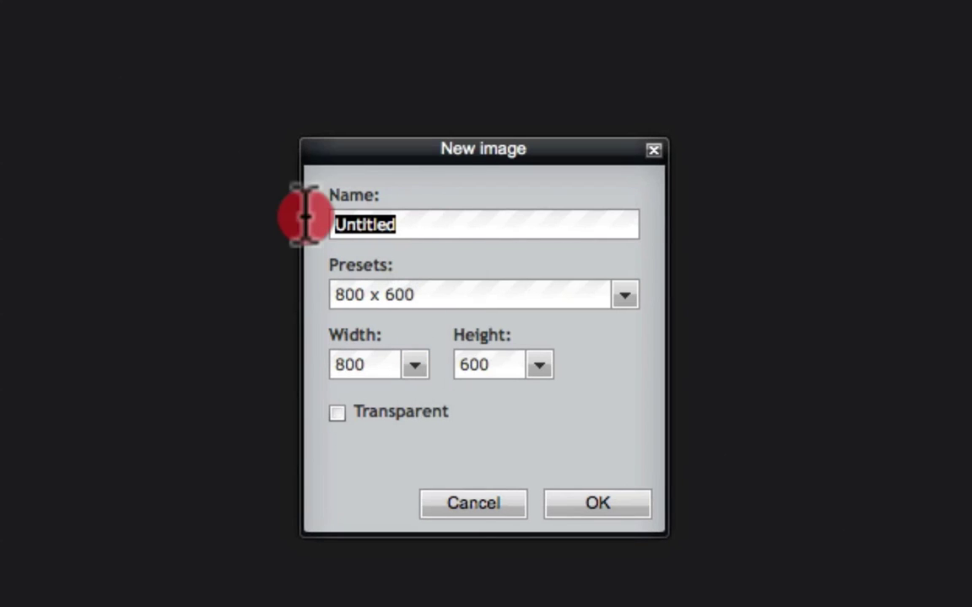
pyautogui.write('a')
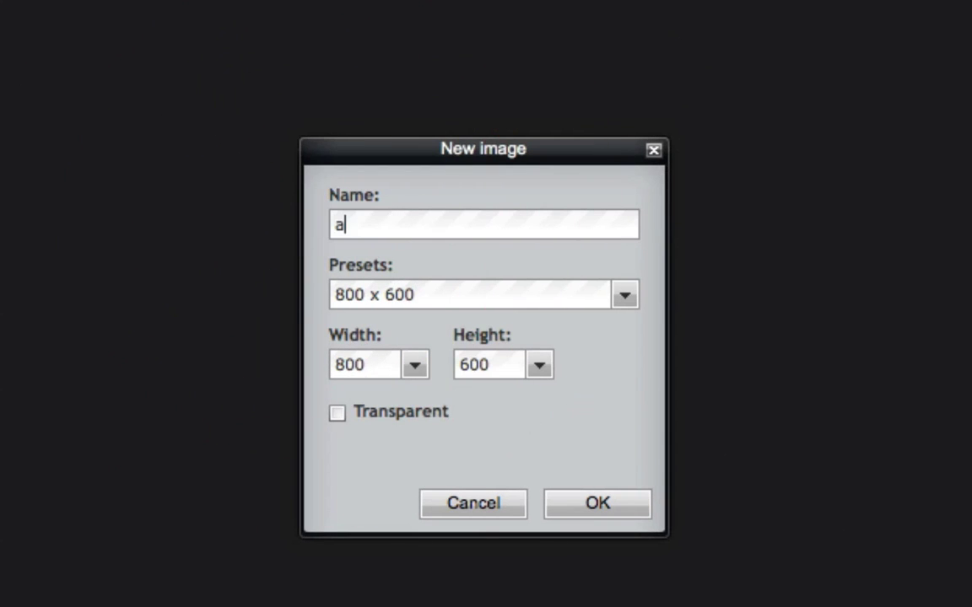
pyautogui.write('pple-to')
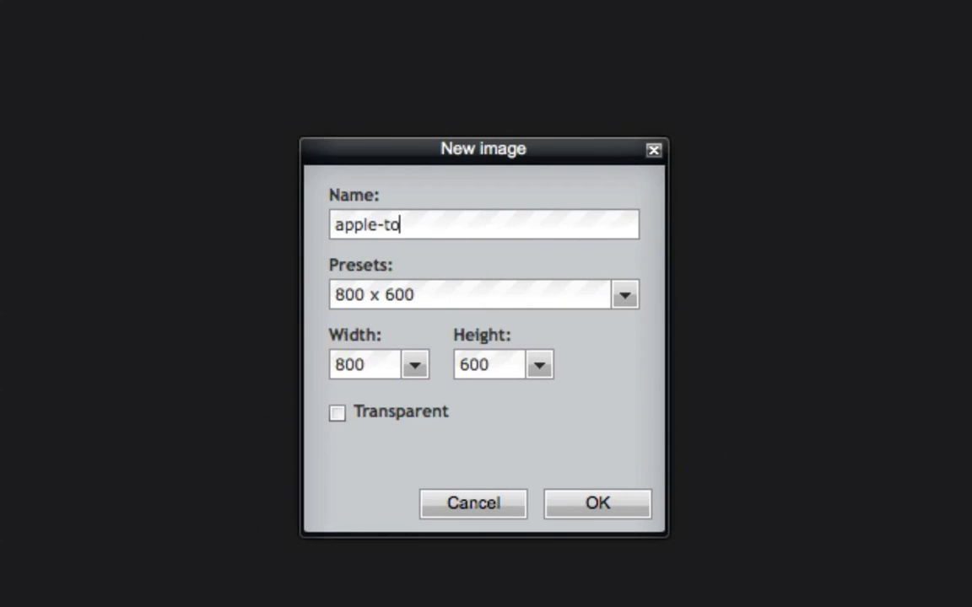
pyautogui.write('uch-icon')
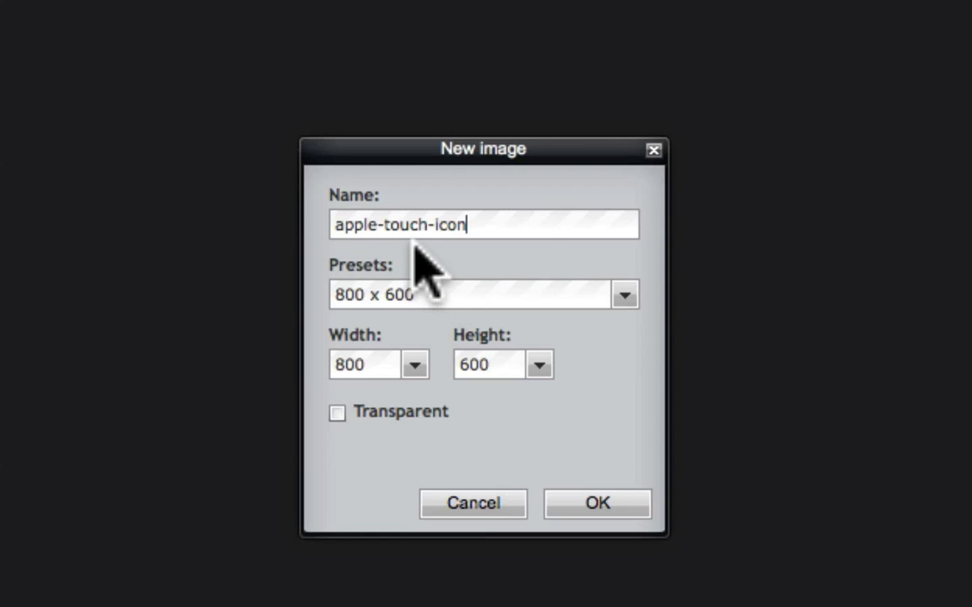
pyautogui.click(390, 364)
pyautogui.write('144')
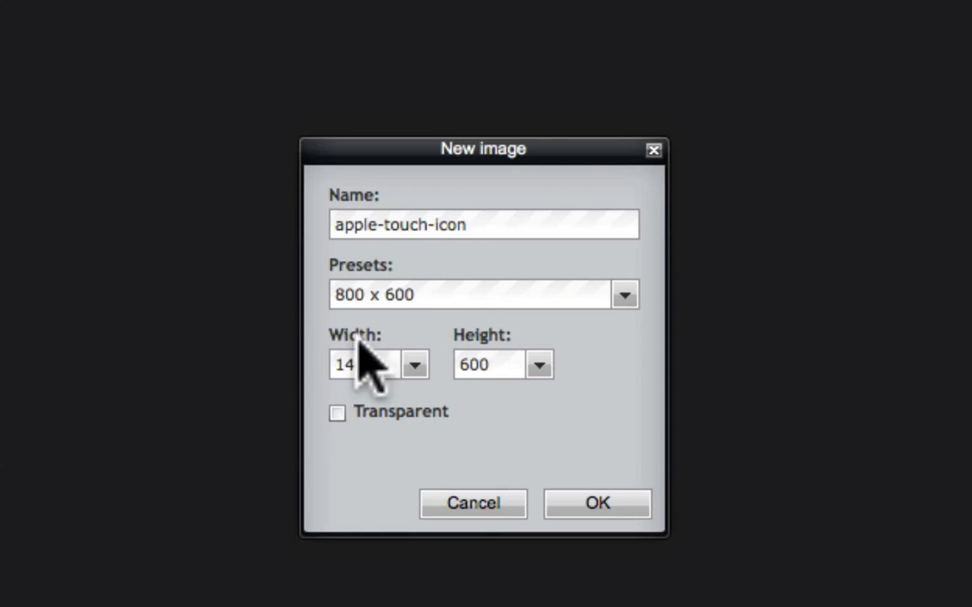
pyautogui.click(493, 365)
pyautogui.write('144')
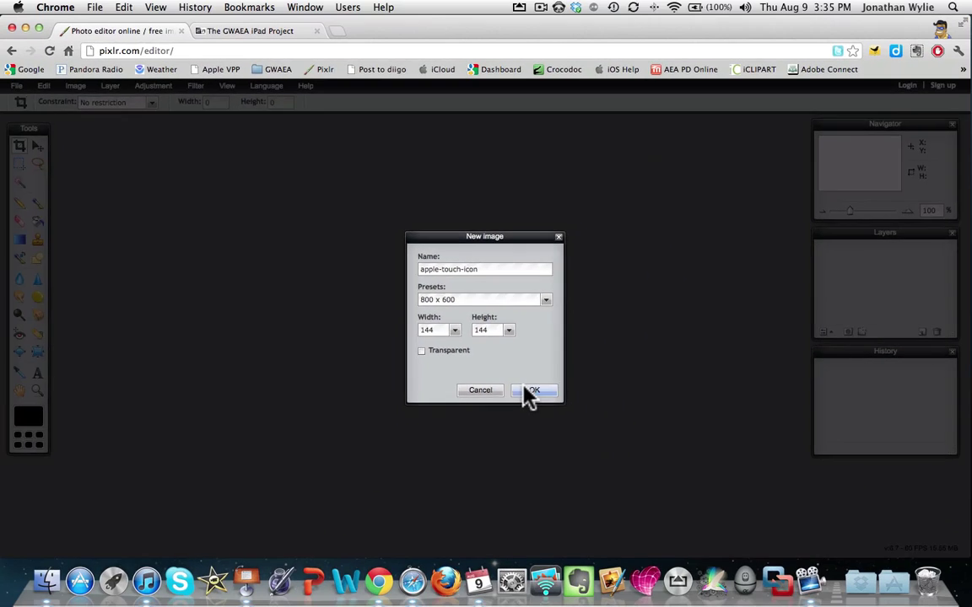
pyautogui.click(577, 499)
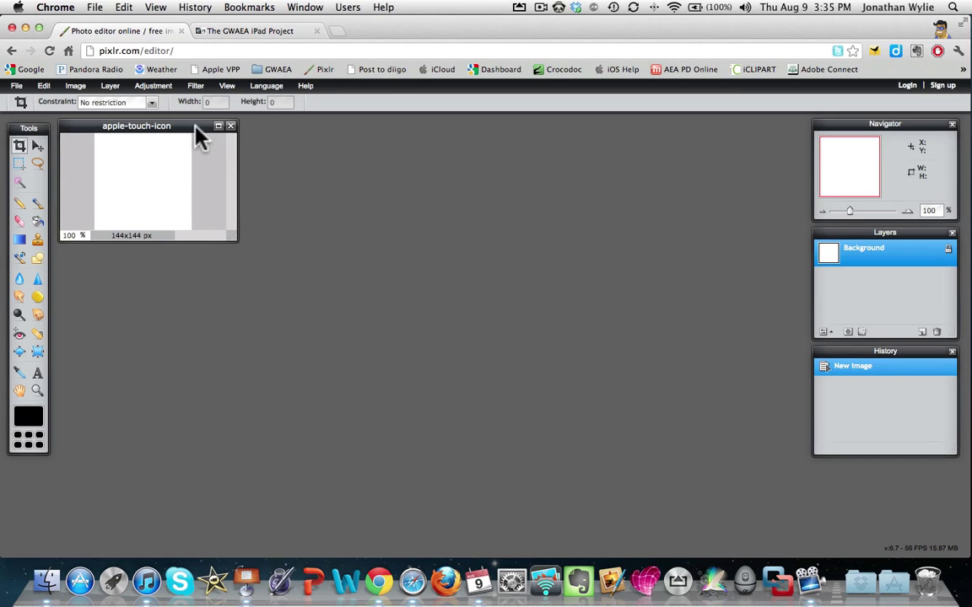
# Fill the canvas with the blue preset gradient, dragged vertically from top to bottom
pyautogui.moveTo(195, 130); pyautogui.dragTo(434, 163)
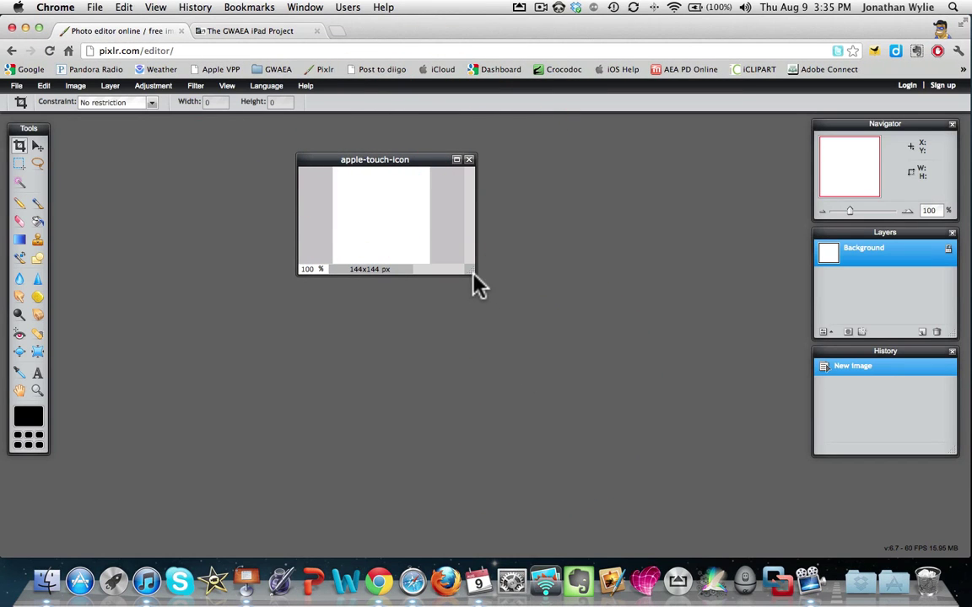
pyautogui.moveTo(473, 275); pyautogui.dragTo(505, 323)
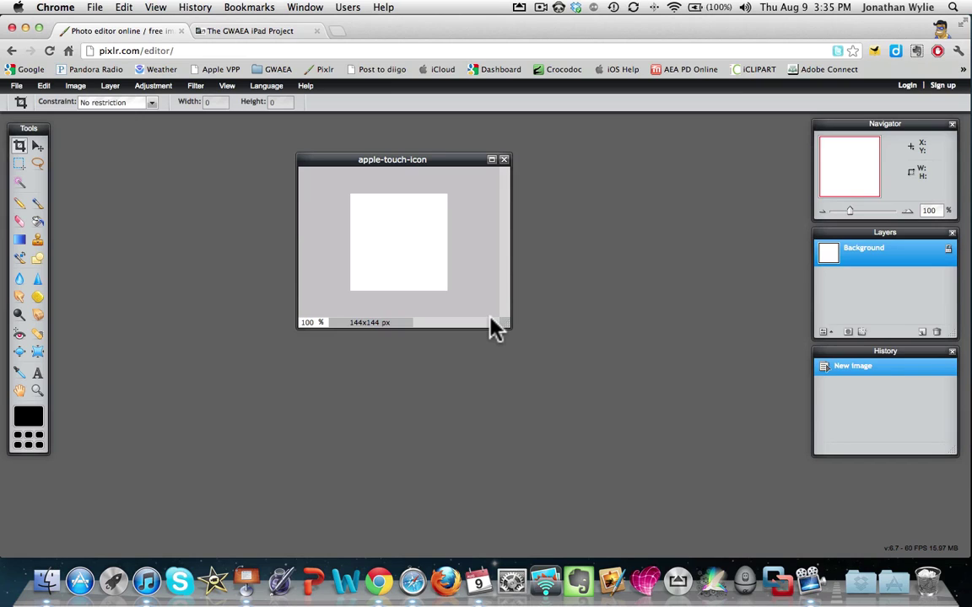
pyautogui.click(24, 242)
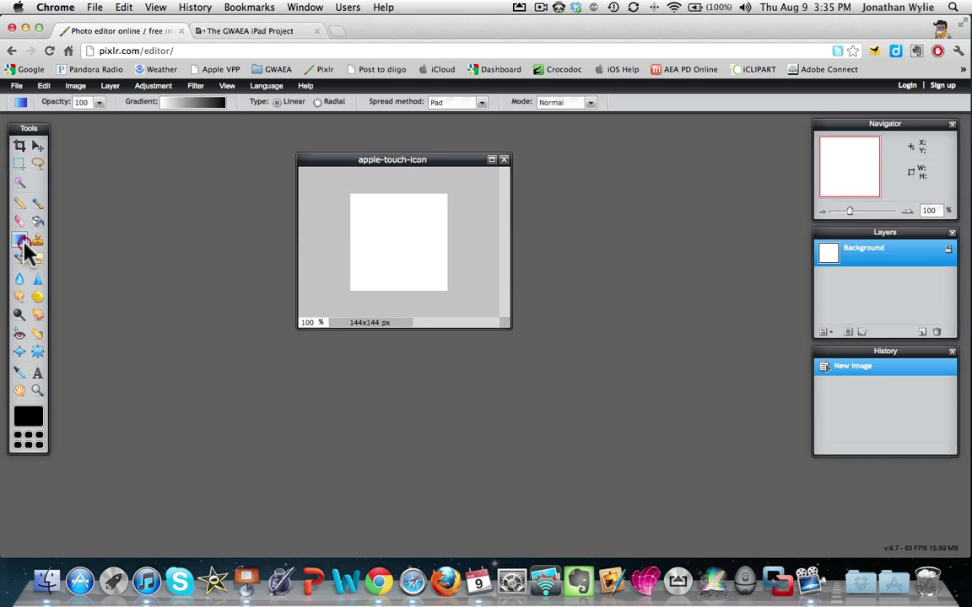
pyautogui.click(178, 105)
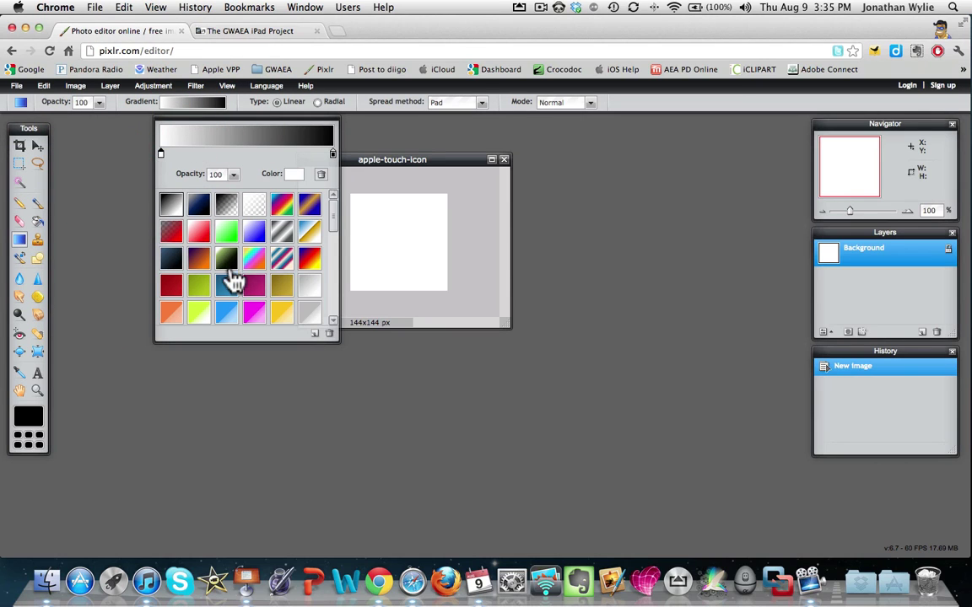
pyautogui.click(229, 287)
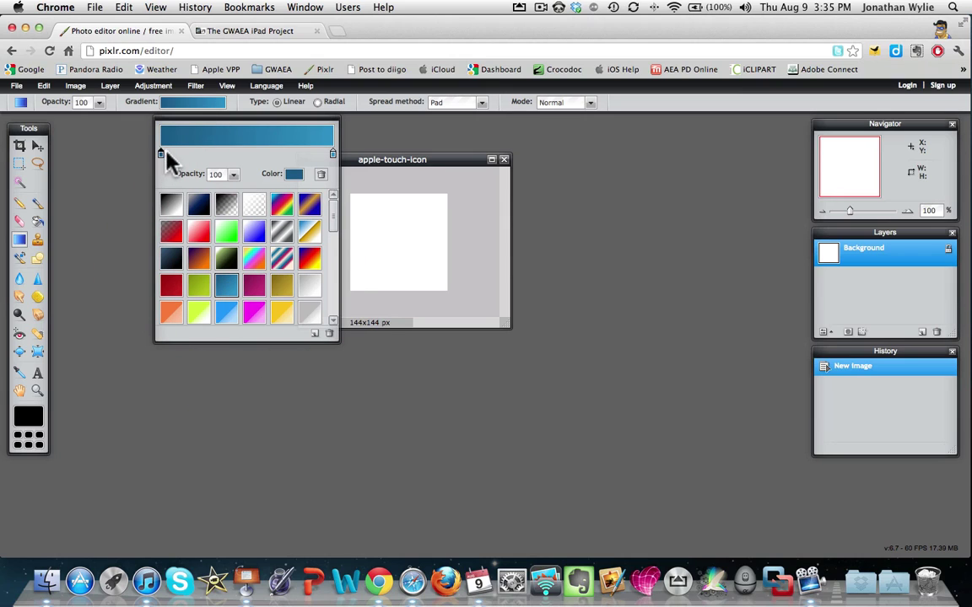
pyautogui.click(202, 103)
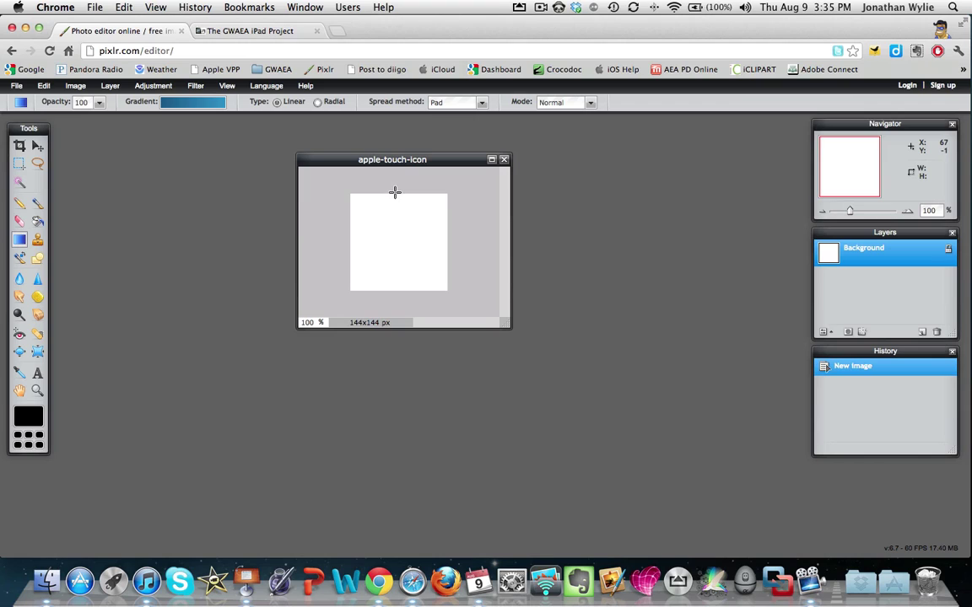
pyautogui.moveTo(394, 192); pyautogui.dragTo(394, 289)
pyautogui.scroll(-1, 395, 288)
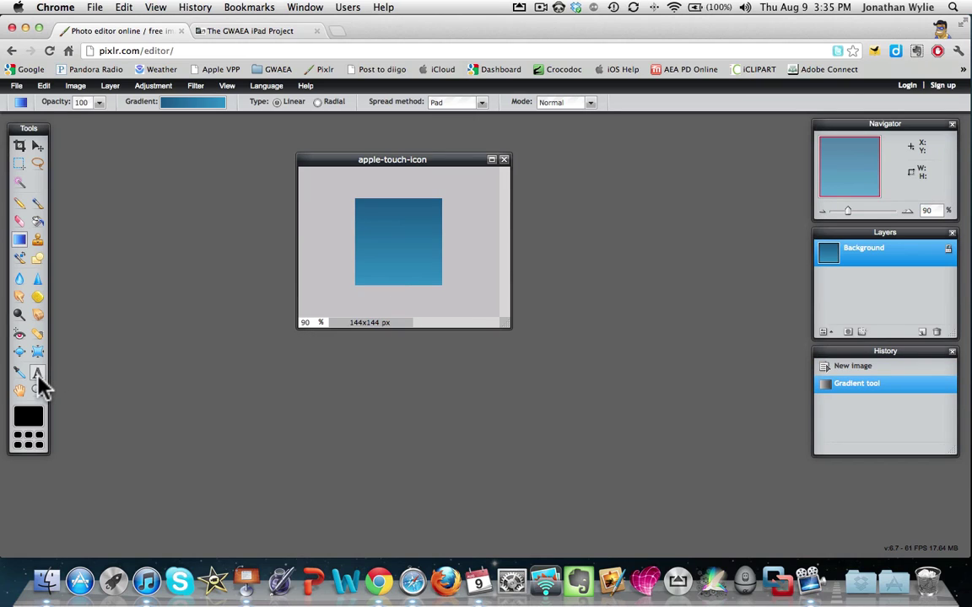
# Place a text layer reading 'Type' and 'Text' on two lines
pyautogui.click(38, 377)
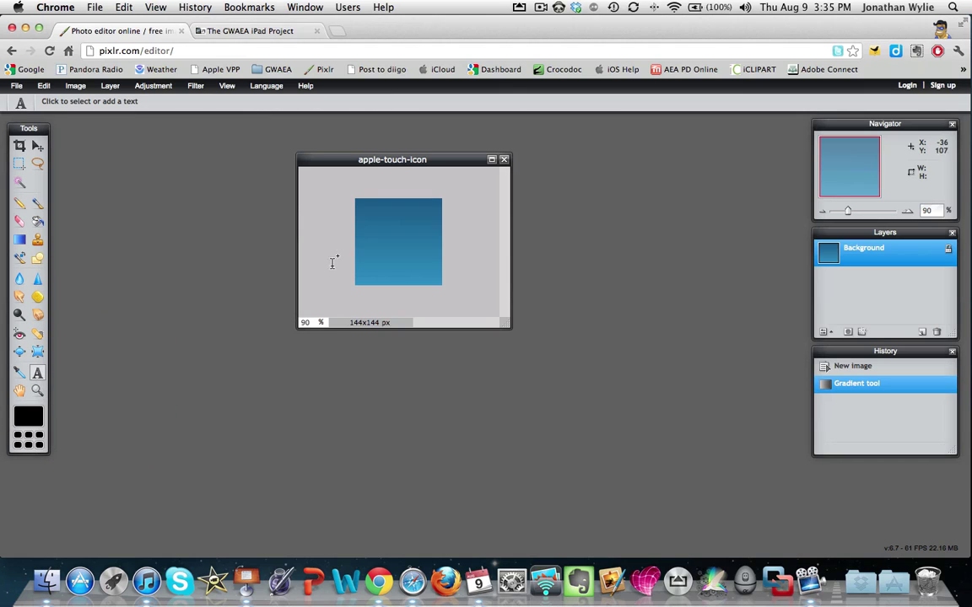
pyautogui.click(370, 233)
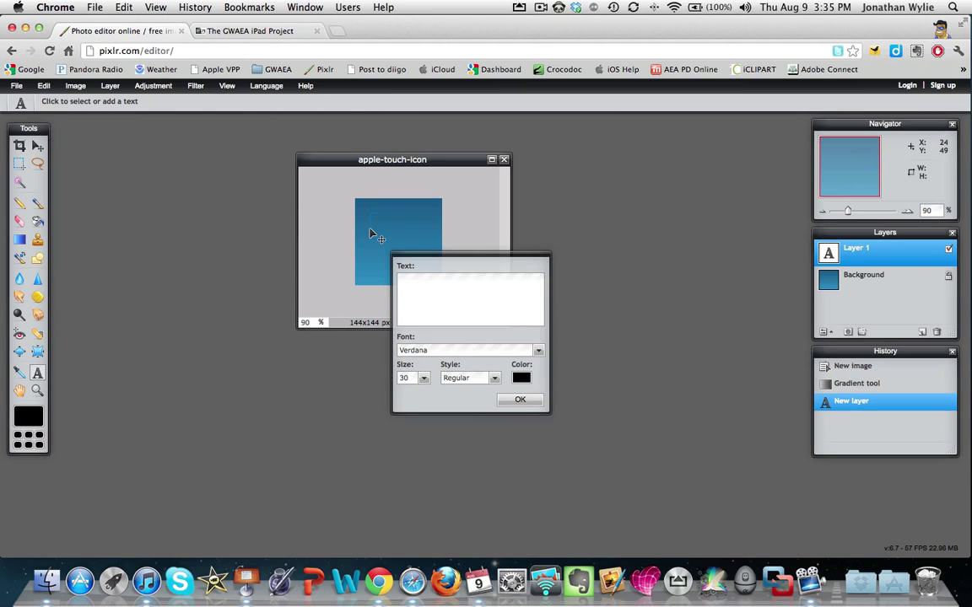
pyautogui.write('Type')
pyautogui.press('Return')
pyautogui.write('Text')
# Style the text near-white, Adobe Caslon Pro Semibold, size 40, and confirm it
pyautogui.click(520, 378)
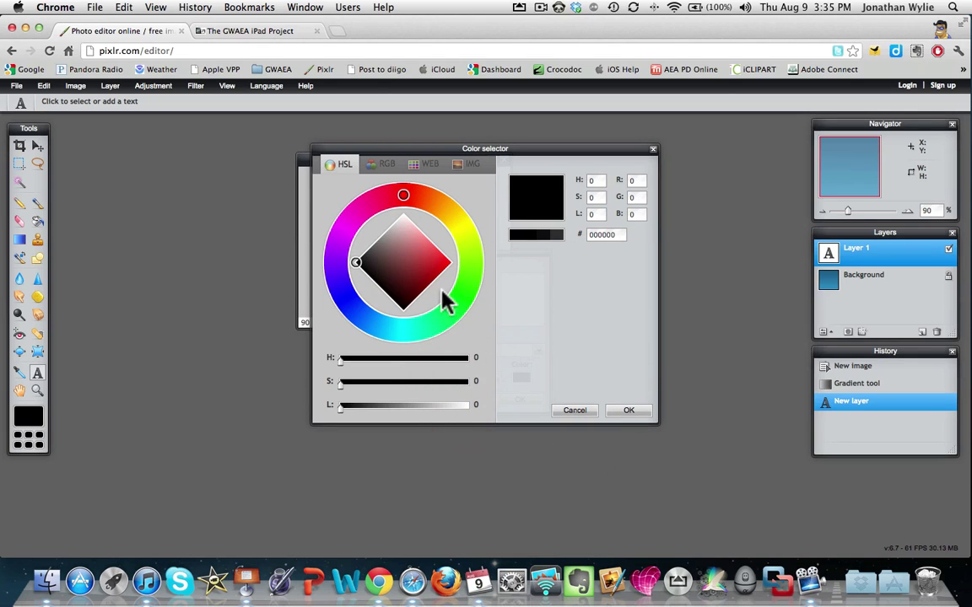
pyautogui.moveTo(357, 264); pyautogui.dragTo(402, 217)
pyautogui.click(625, 411)
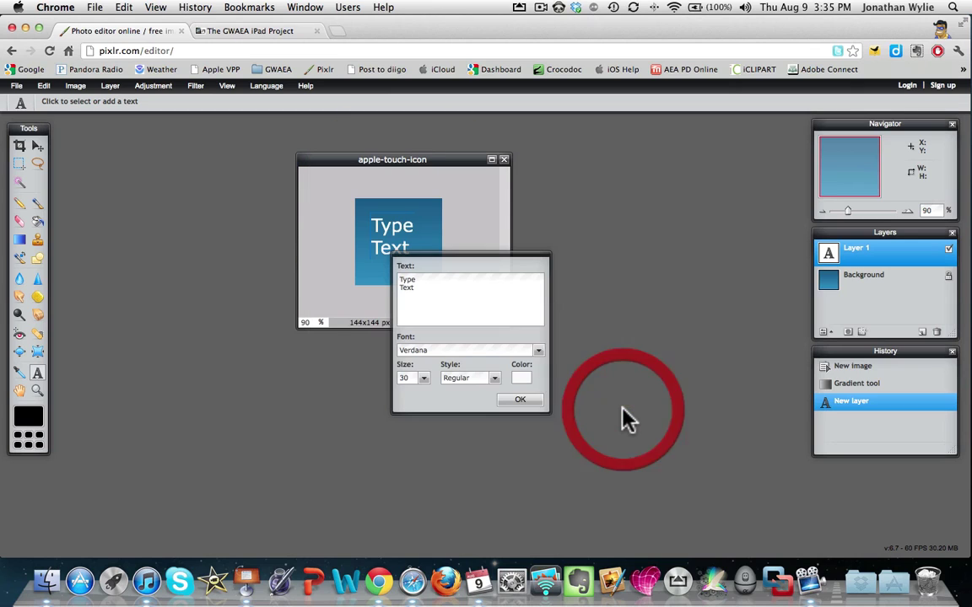
pyautogui.click(538, 350)
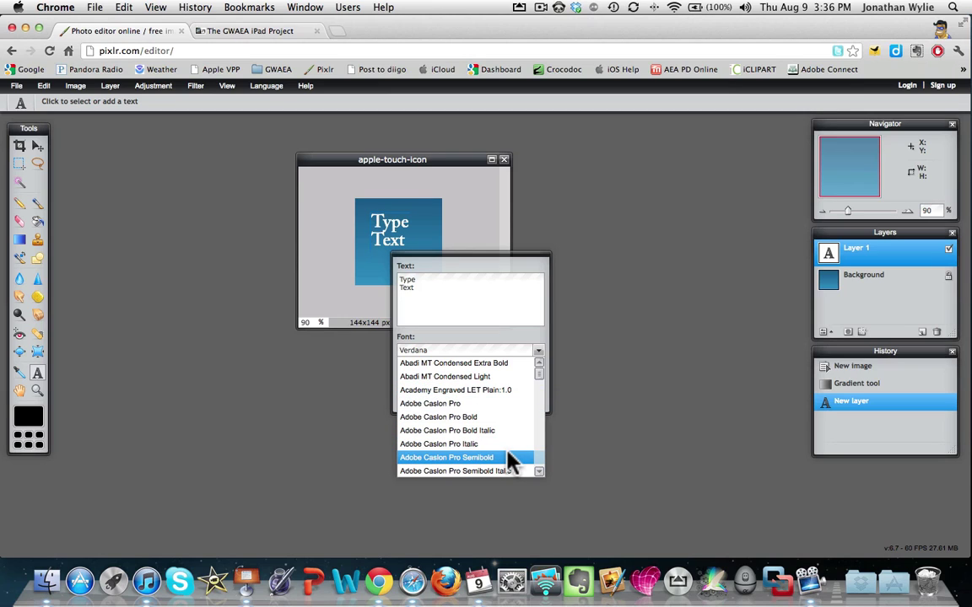
pyautogui.click(511, 459)
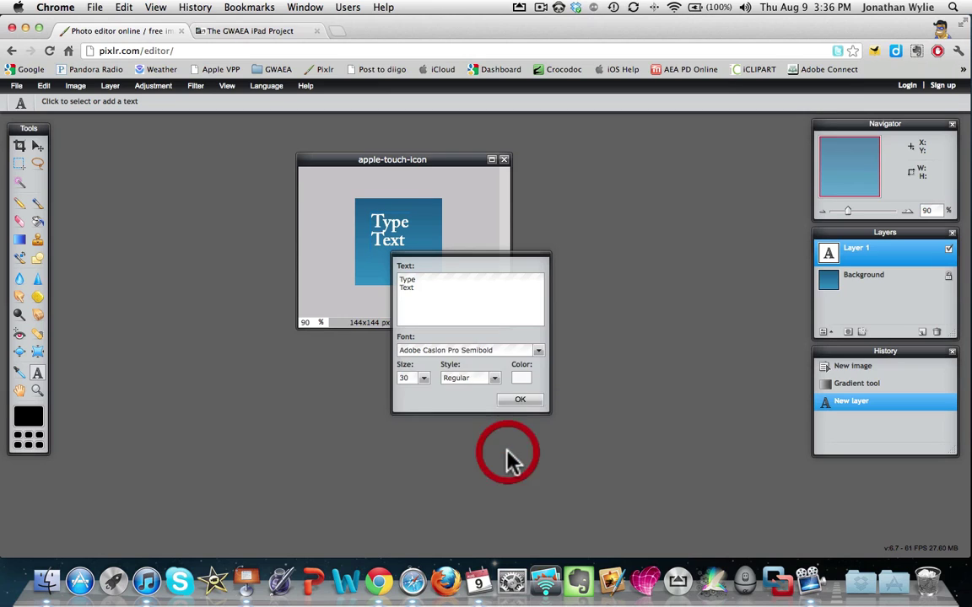
pyautogui.click(423, 379)
pyautogui.moveTo(378, 396); pyautogui.dragTo(380, 397)
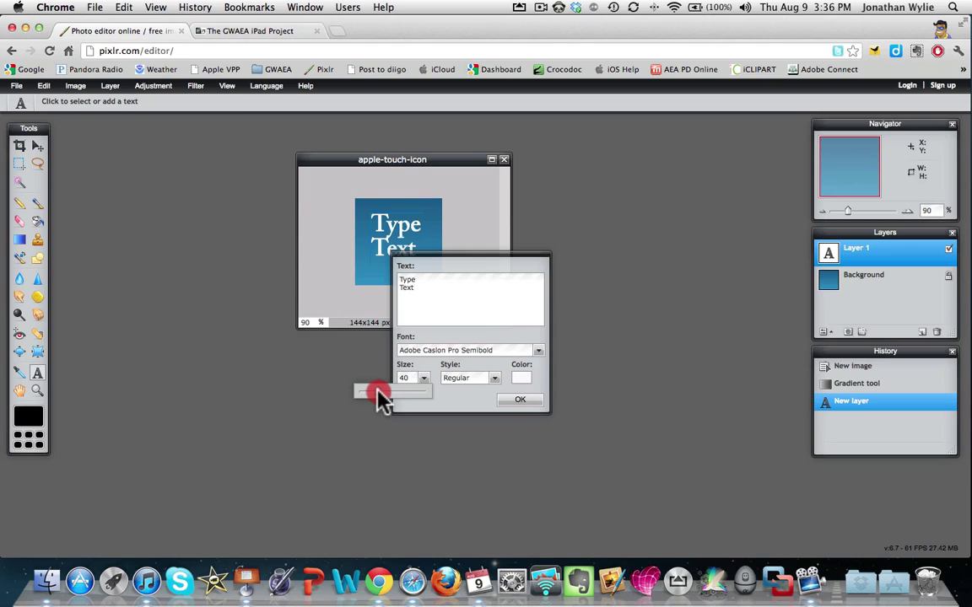
pyautogui.click(519, 400)
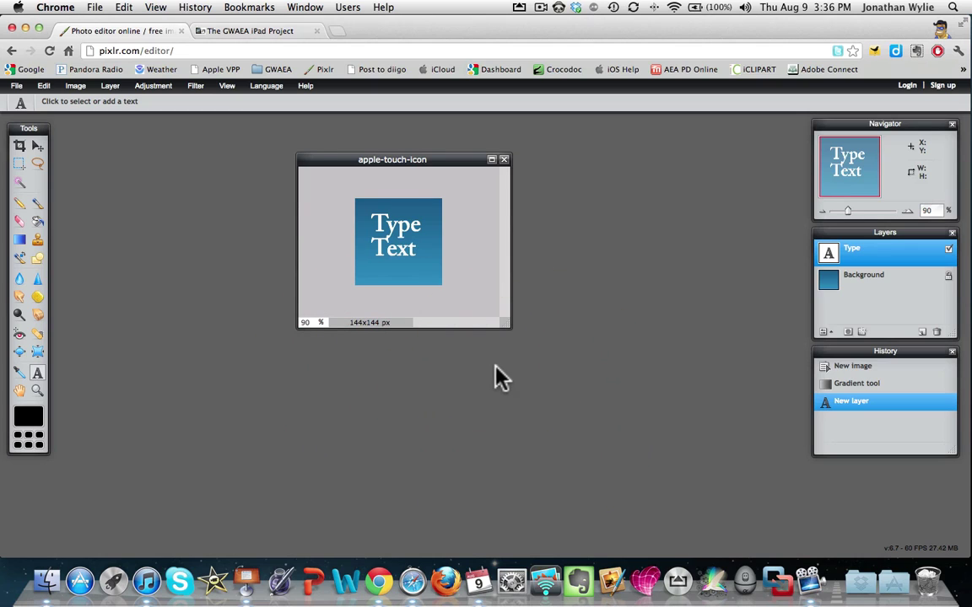
# Nudge the Type Text layer slightly, then undo back to the plain gradient
pyautogui.click(37, 147)
pyautogui.moveTo(381, 246); pyautogui.dragTo(394, 253)
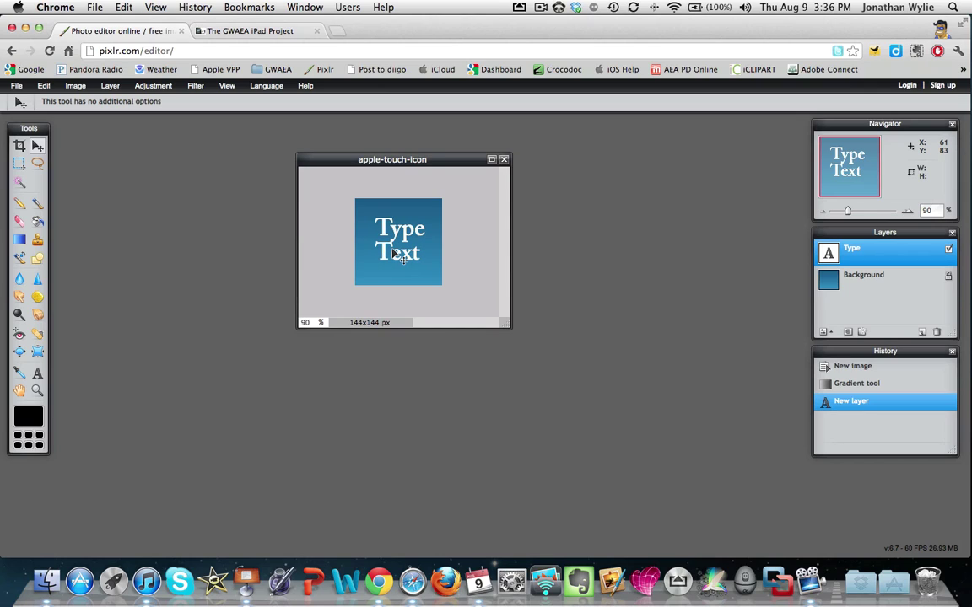
pyautogui.moveTo(393, 252); pyautogui.dragTo(395, 253)
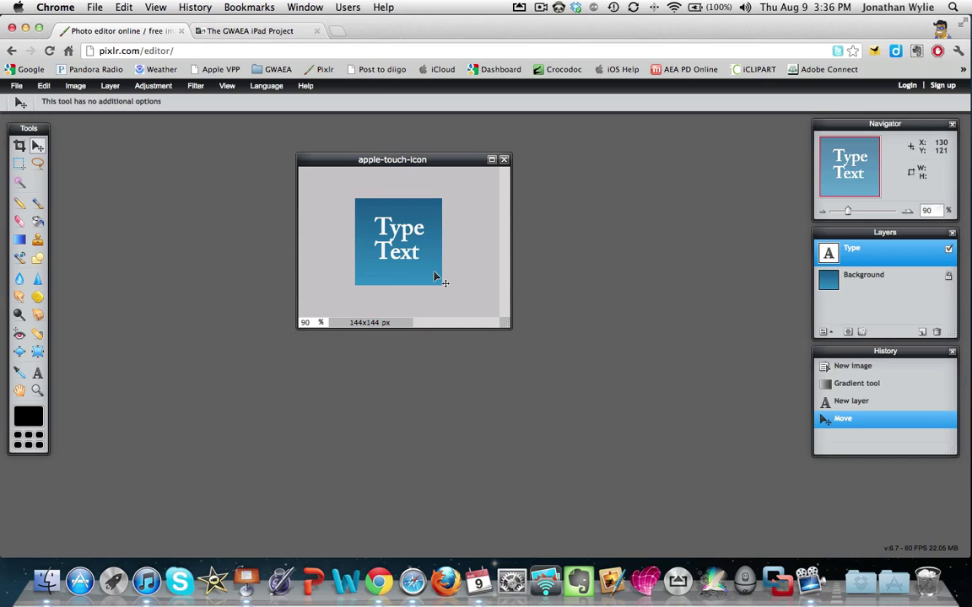
pyautogui.press('super+z')
pyautogui.press('super+z')
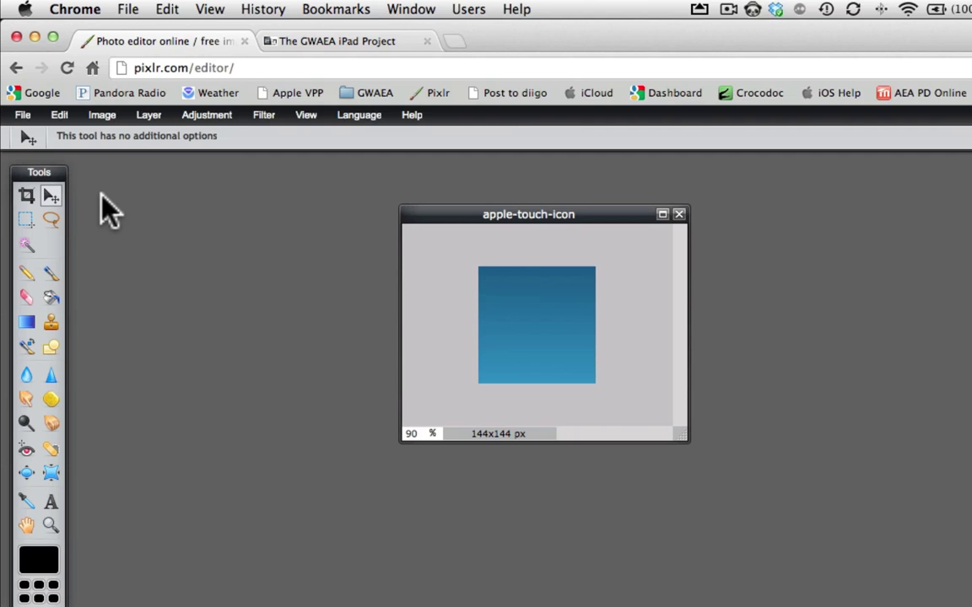
# Open icon.png from the Desktop as a new image
pyautogui.click(23, 116)
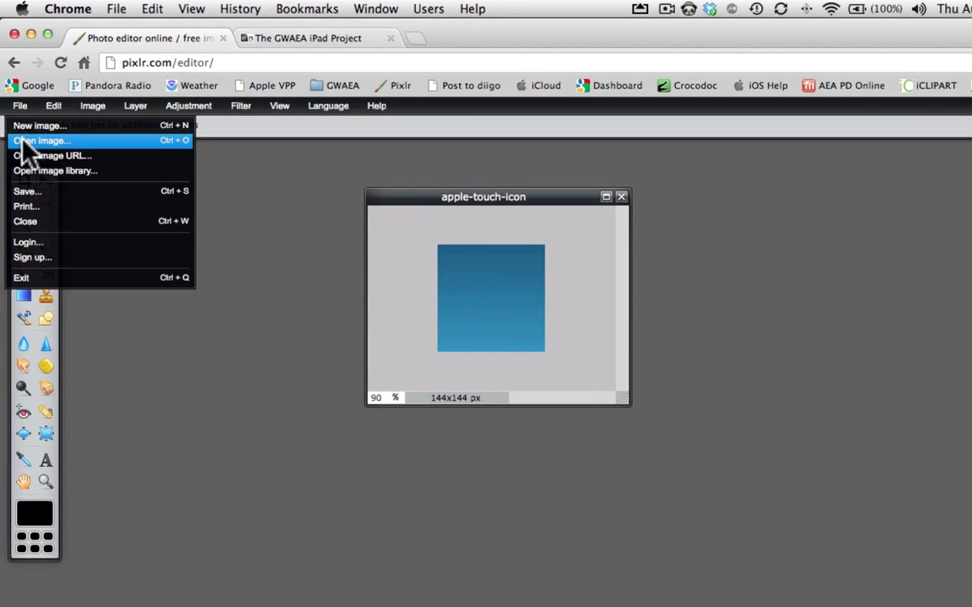
pyautogui.click(25, 143)
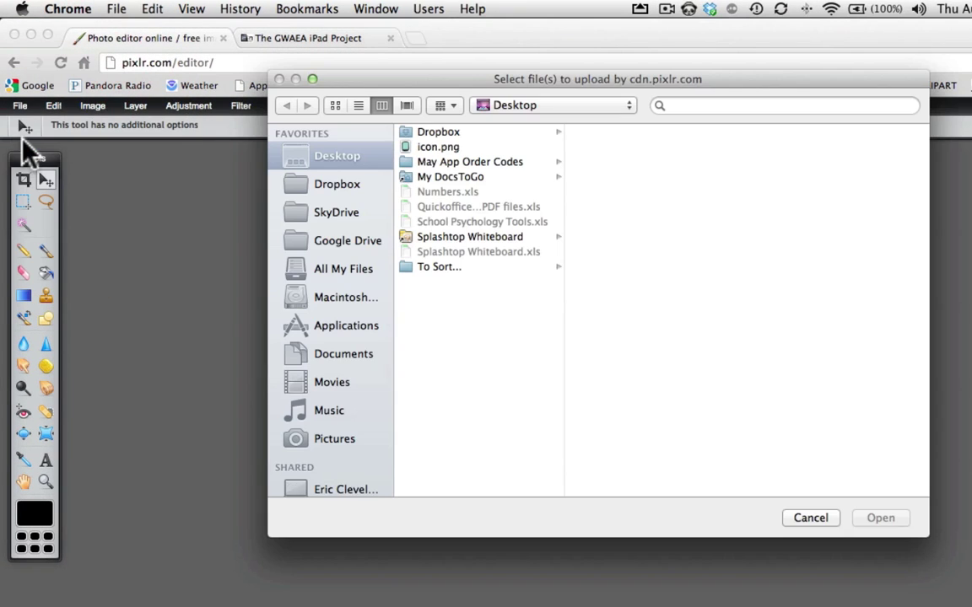
pyautogui.click(439, 148)
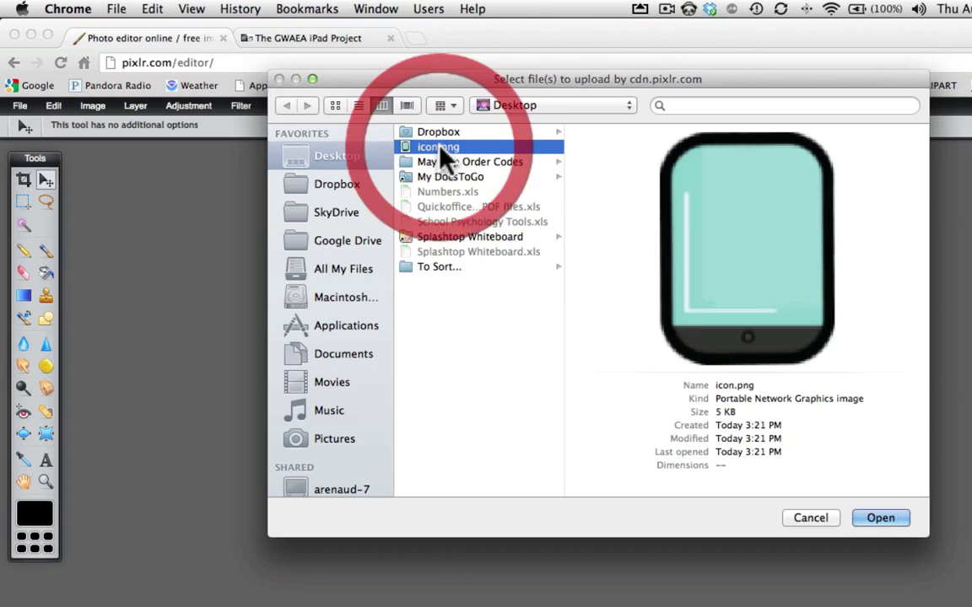
pyautogui.click(877, 518)
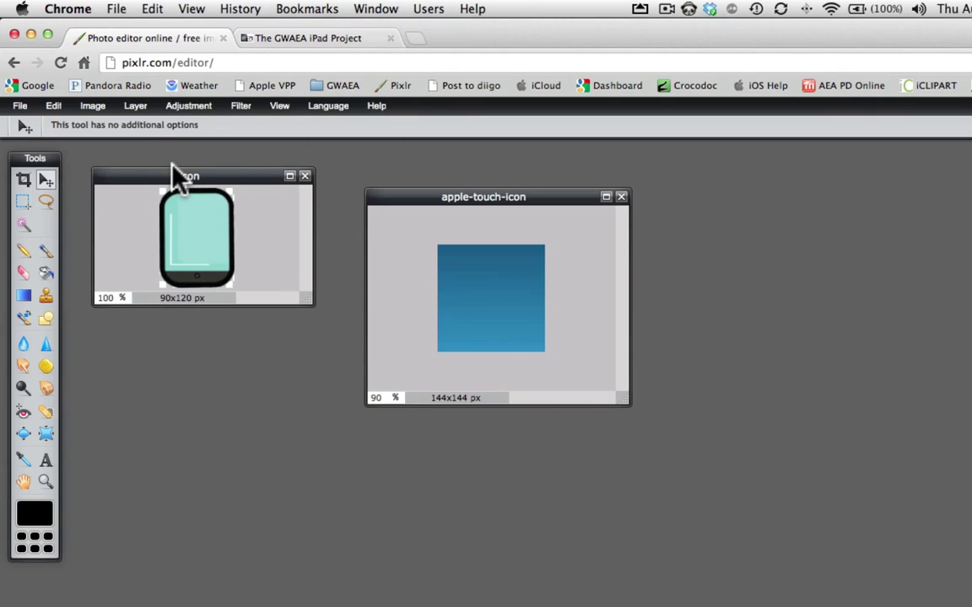
# Copy the entire tablet icon and paste it onto the apple-touch-icon canvas
pyautogui.moveTo(159, 171); pyautogui.dragTo(147, 173)
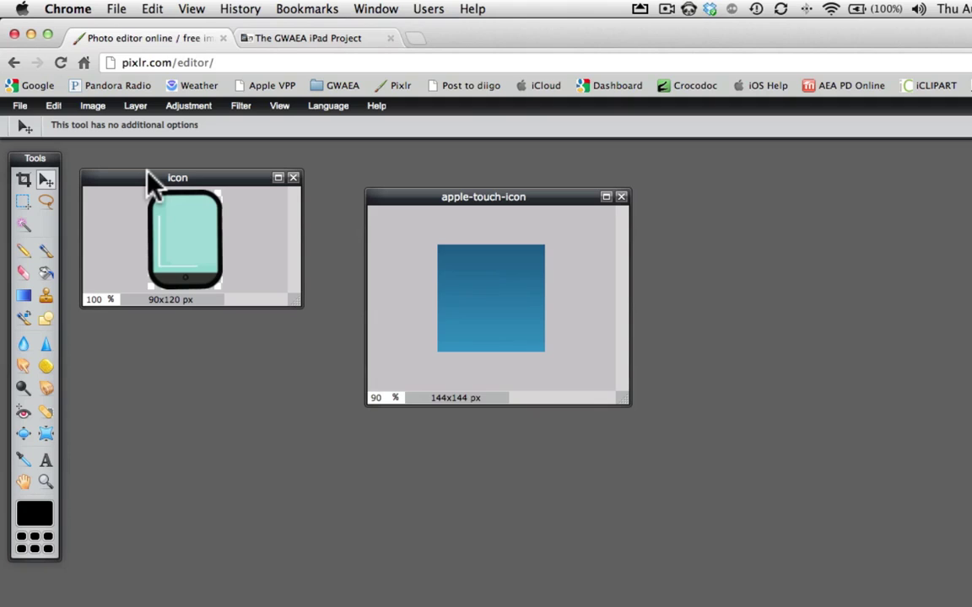
pyautogui.press('super+a')
pyautogui.press('super+c')
pyautogui.click(546, 200)
pyautogui.press('super+v')
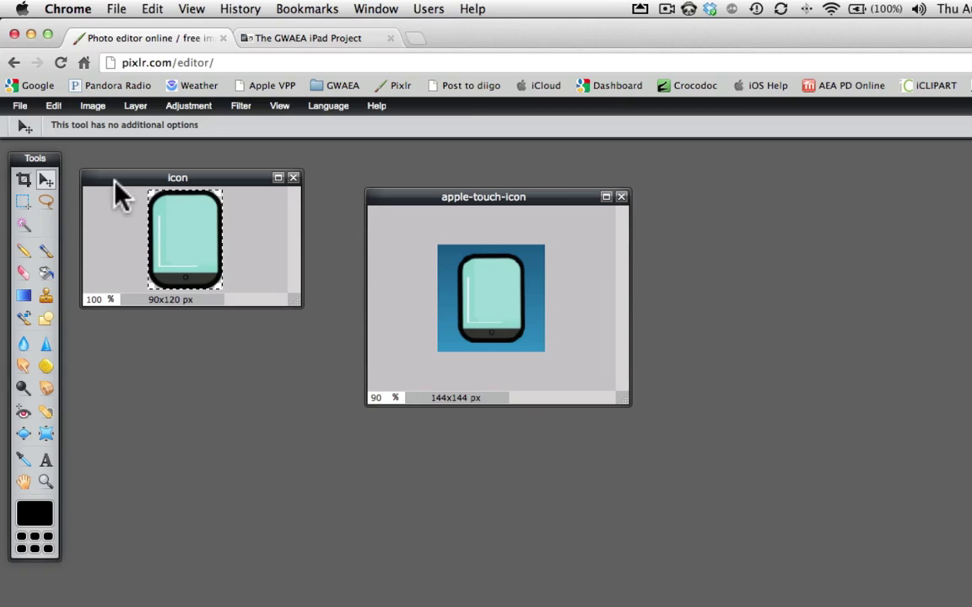
# Save apple-touch-icon to the Desktop in PNG format as apple-touch-icon.png
pyautogui.click(20, 106)
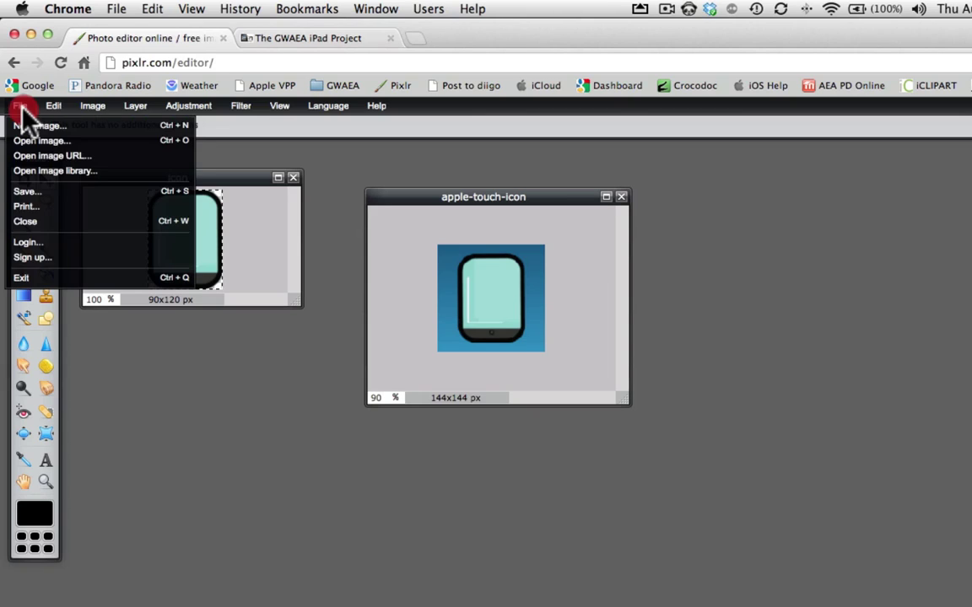
pyautogui.click(34, 192)
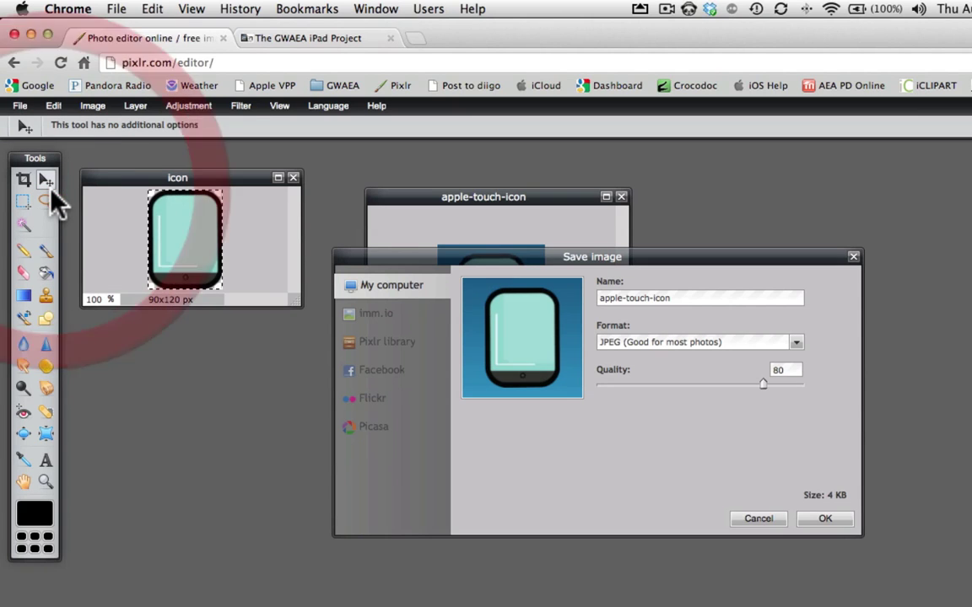
pyautogui.click(744, 349)
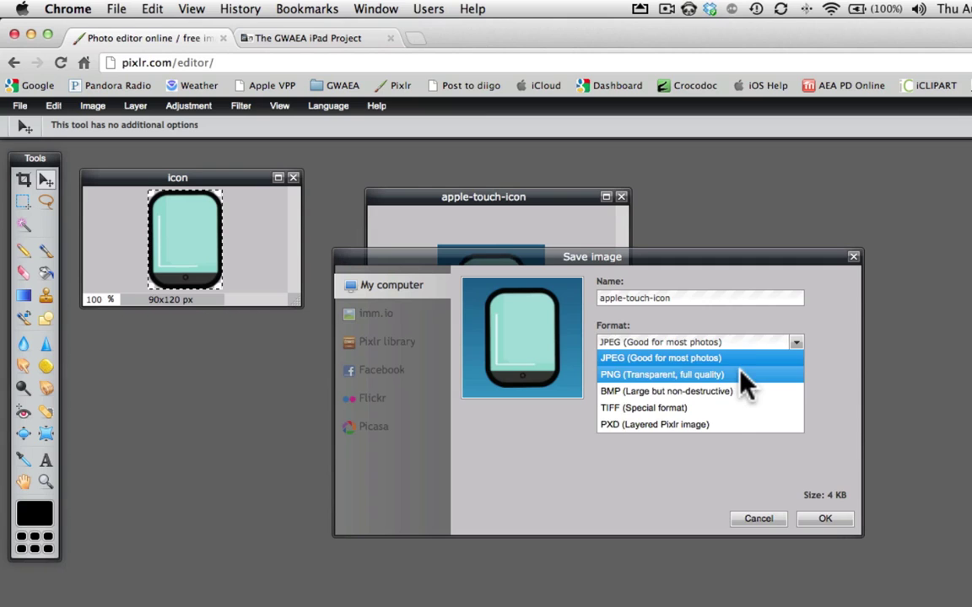
pyautogui.click(740, 371)
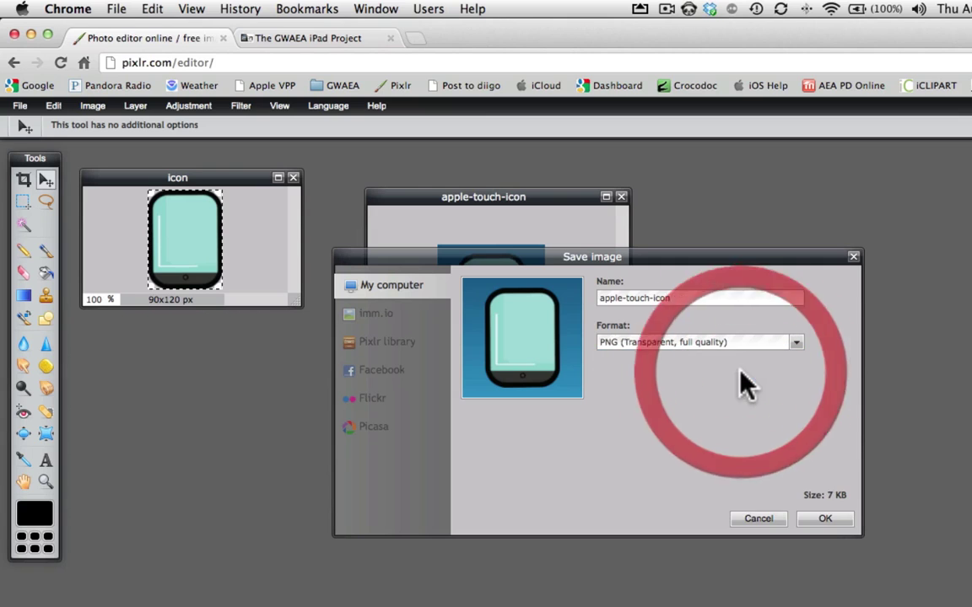
pyautogui.click(835, 519)
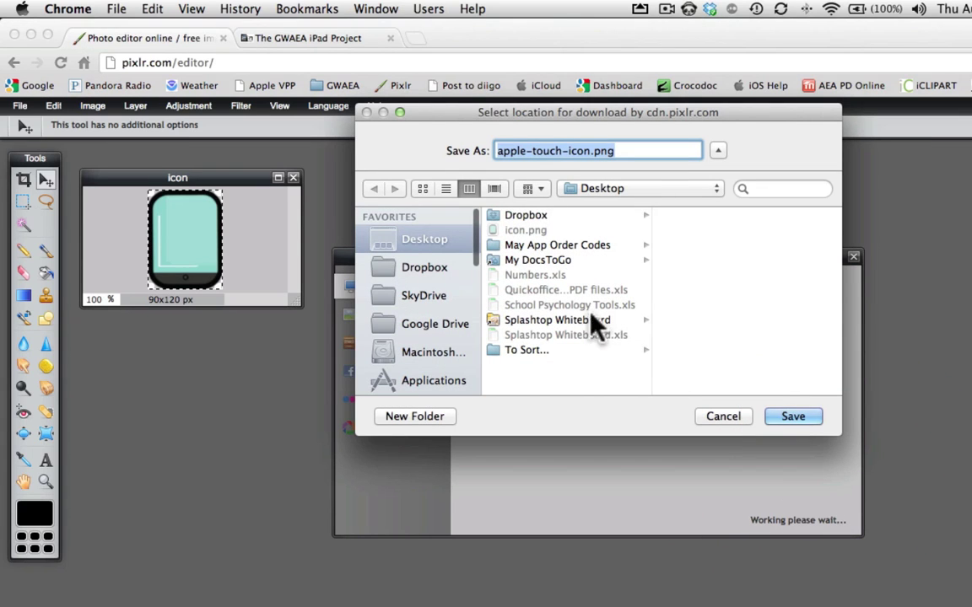
pyautogui.click(403, 241)
pyautogui.click(813, 423)
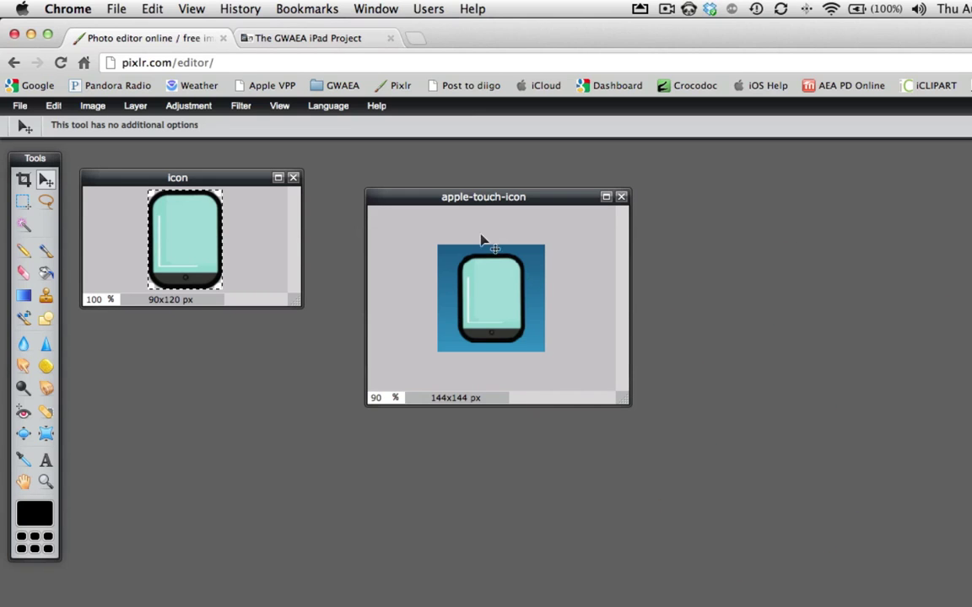
# Go to The GWAEA iPad Project tab and choose More > Manage site
pyautogui.click(372, 38)
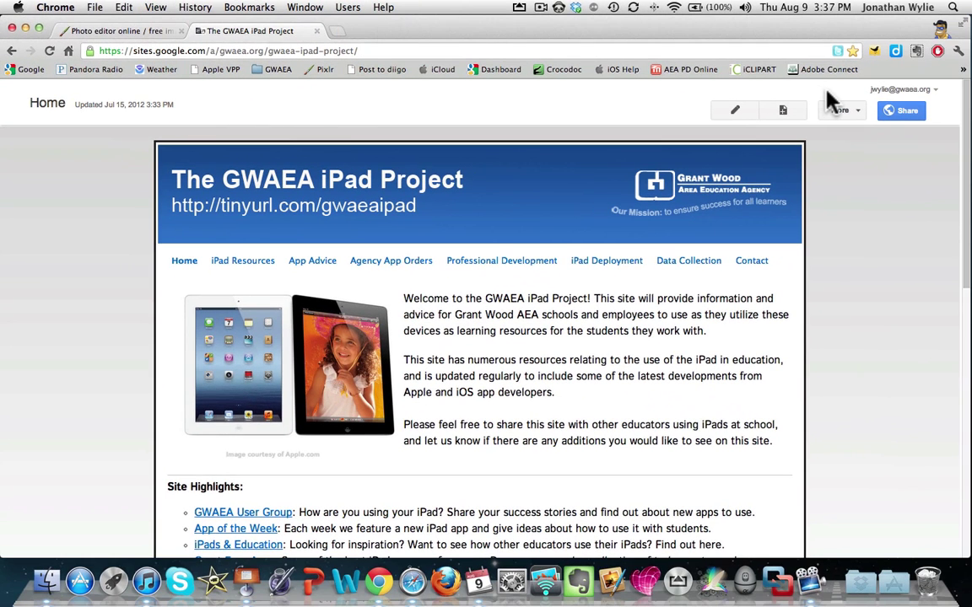
pyautogui.click(858, 111)
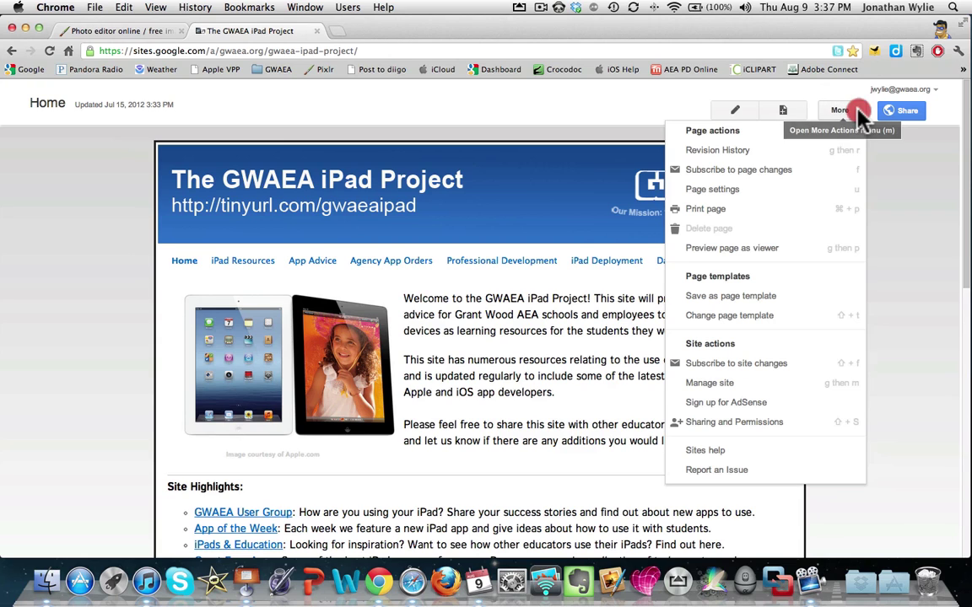
pyautogui.click(818, 390)
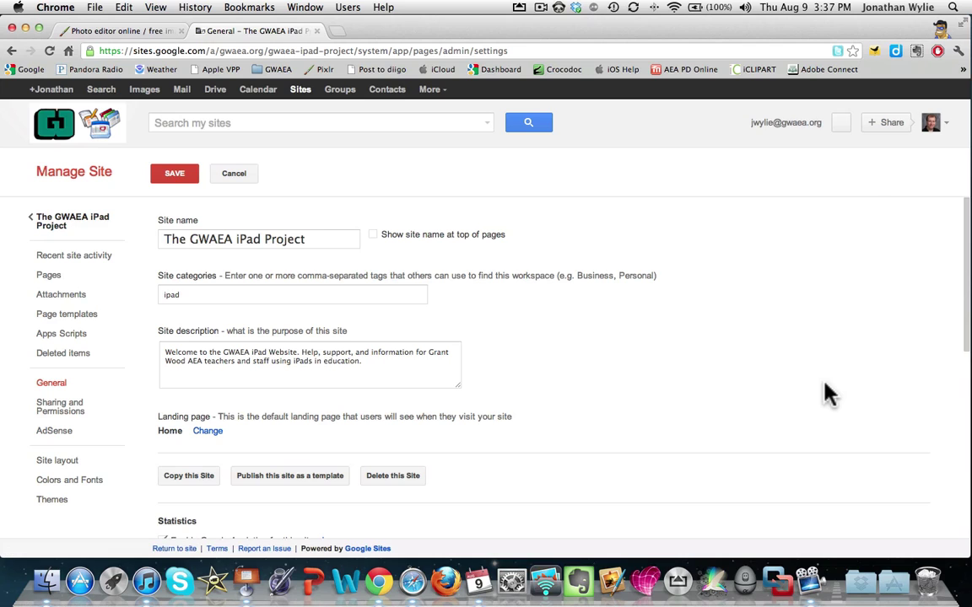
# Upload apple-touch-icon.png as a root attachment, then go back to The GWAEA iPad Project site
pyautogui.click(96, 298)
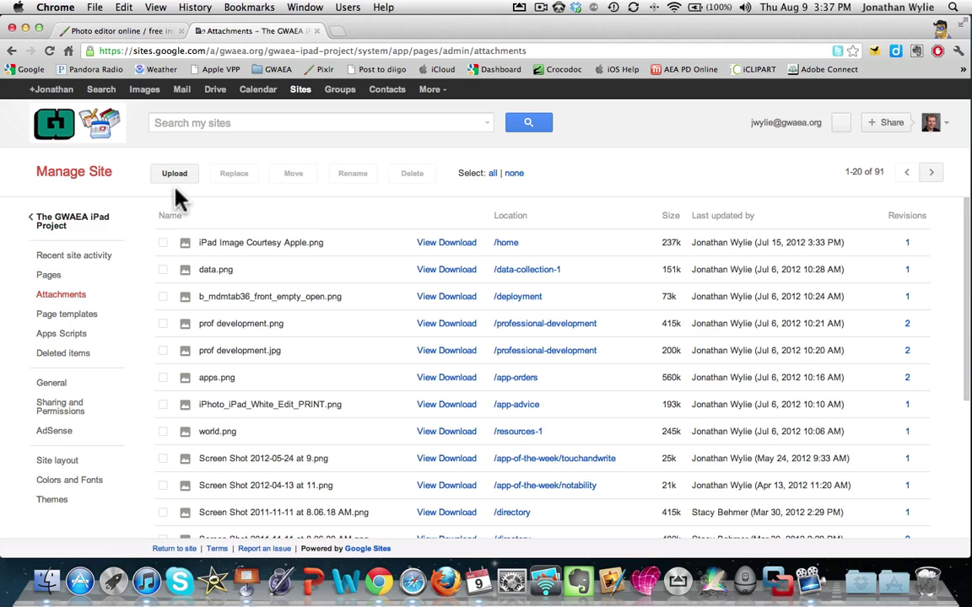
pyautogui.click(175, 175)
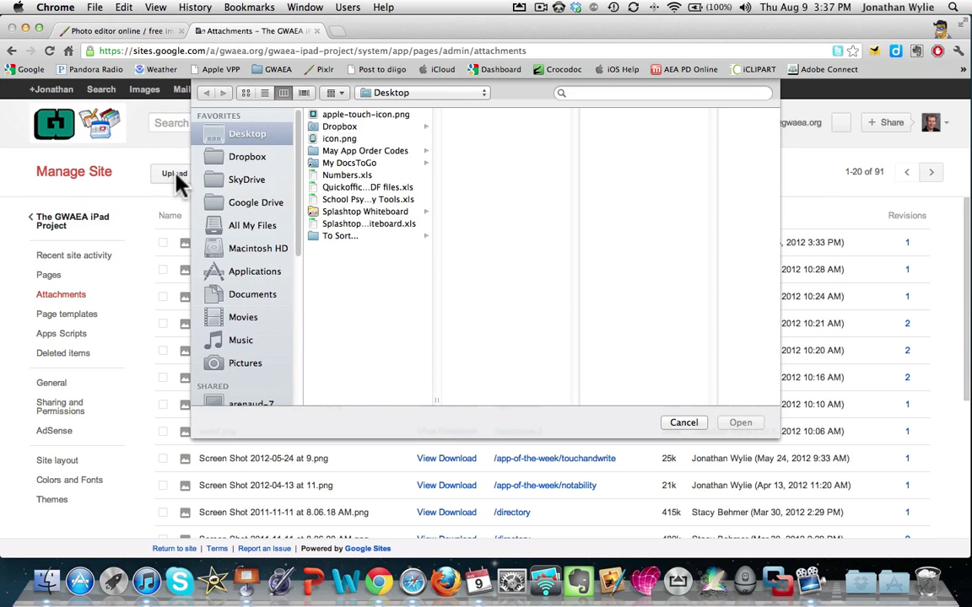
pyautogui.click(338, 115)
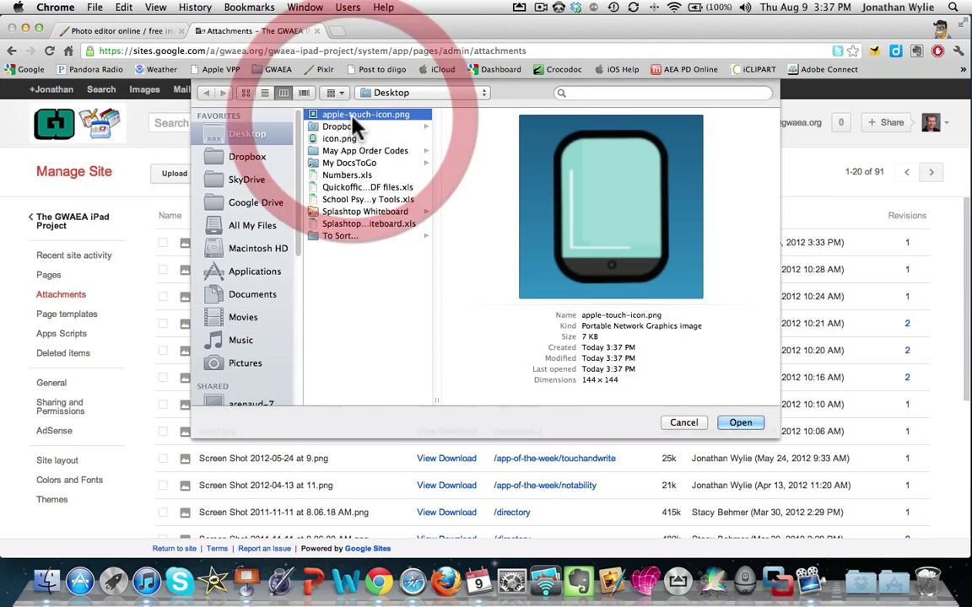
pyautogui.click(752, 427)
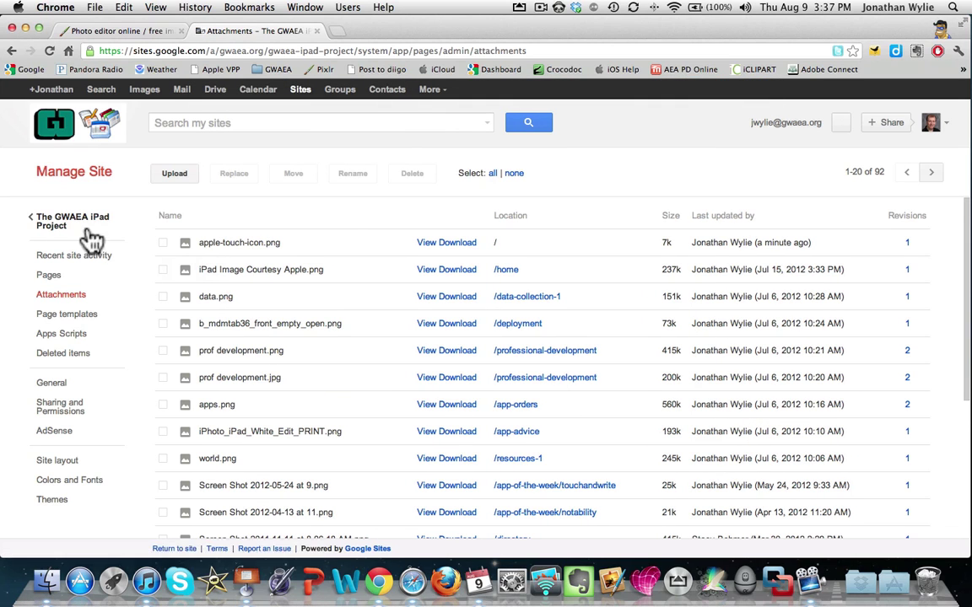
pyautogui.click(58, 219)
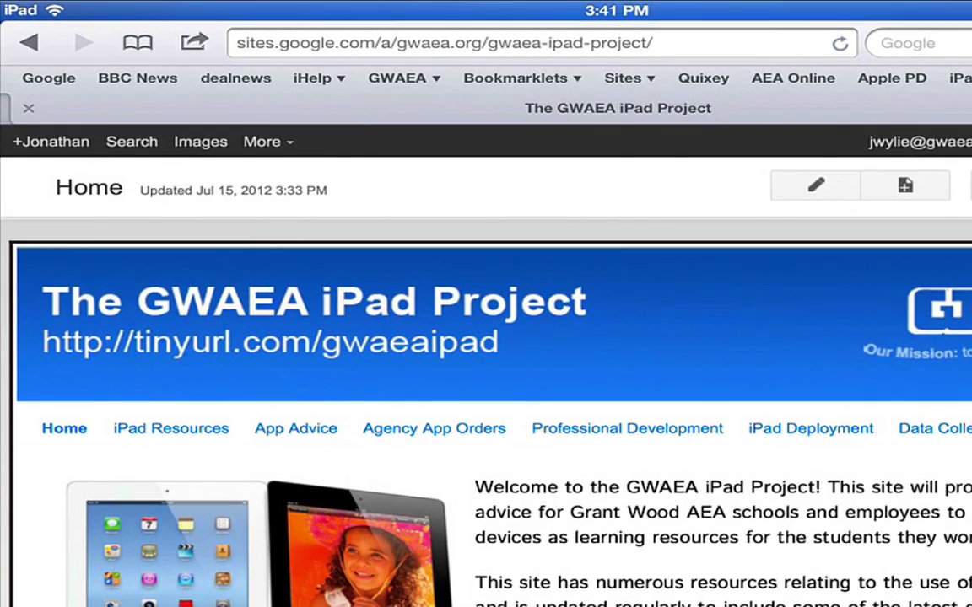
# Add The GWAEA iPad Project page to the iPad home screen with the name 'GWAEA iPad'
pyautogui.click(152, 33)
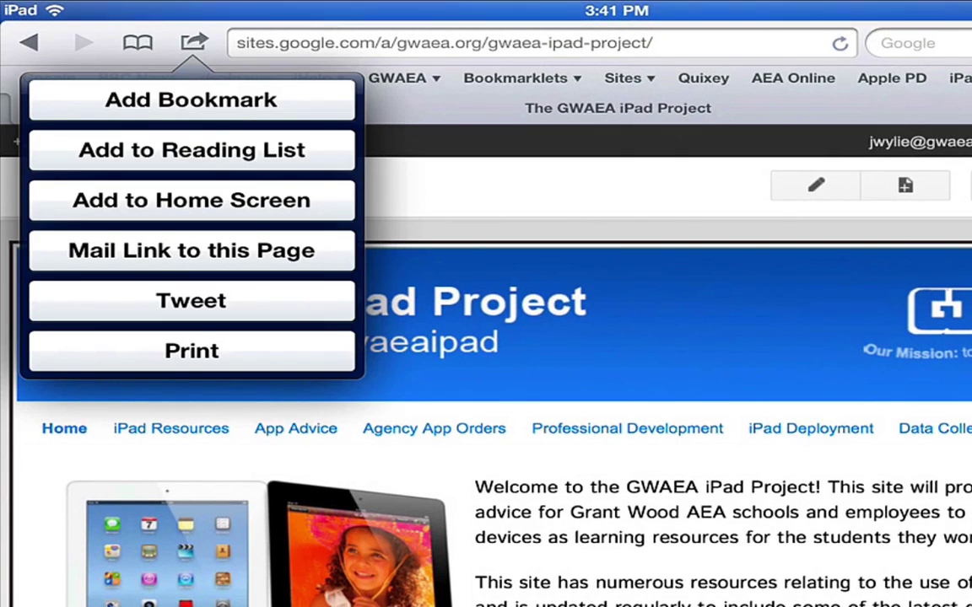
pyautogui.click(191, 200)
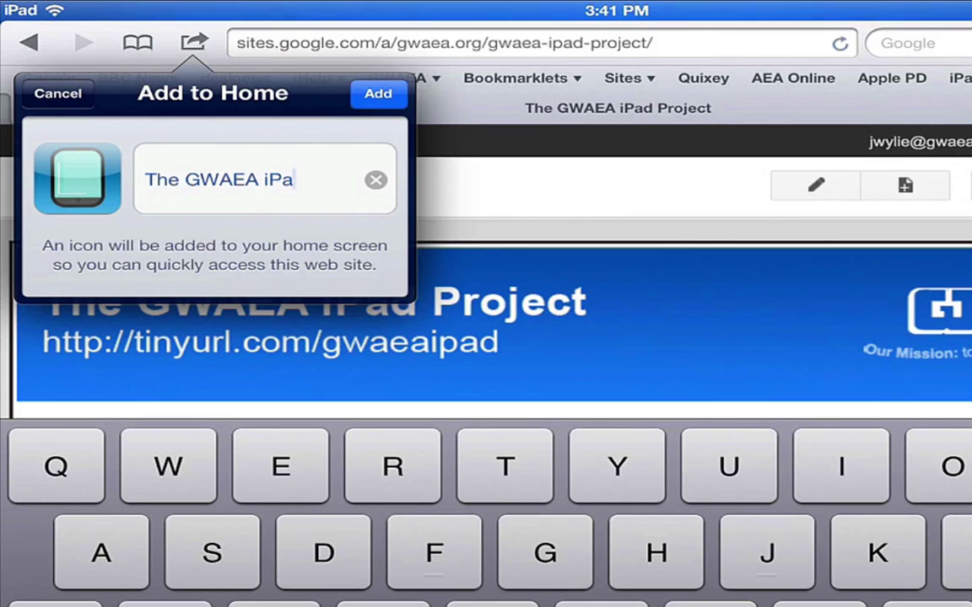
pyautogui.press('BackSpace')
pyautogui.press('BackSpace')
pyautogui.press('BackSpace')
pyautogui.press('BackSpace')
pyautogui.press('BackSpace')
pyautogui.press('BackSpace')
pyautogui.press('BackSpace')
pyautogui.press('BackSpace')
pyautogui.press('BackSpace')
pyautogui.press('BackSpace')
pyautogui.press('BackSpace')
pyautogui.press('BackSpace')
pyautogui.press('BackSpace')
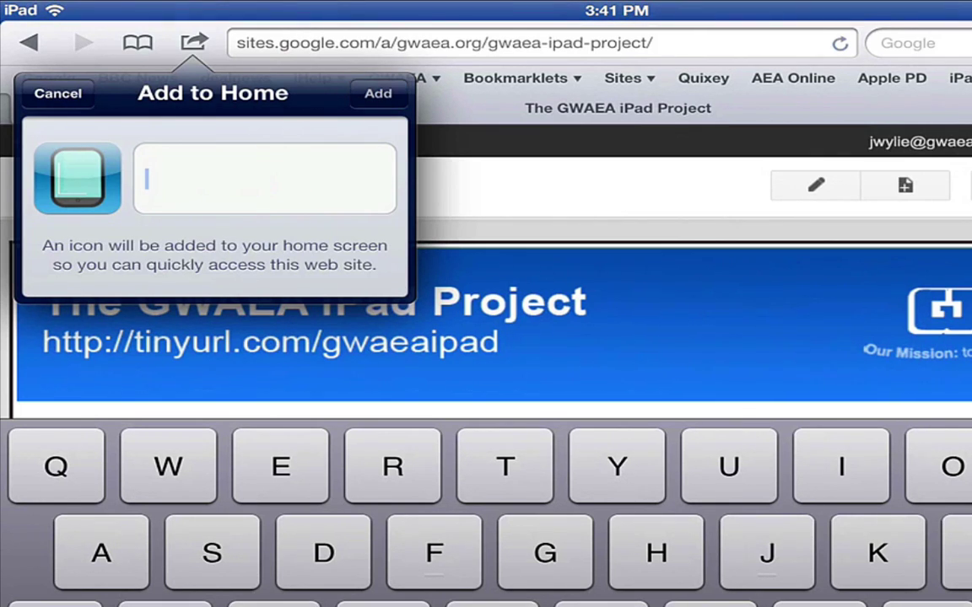
pyautogui.write('GWAEA ')
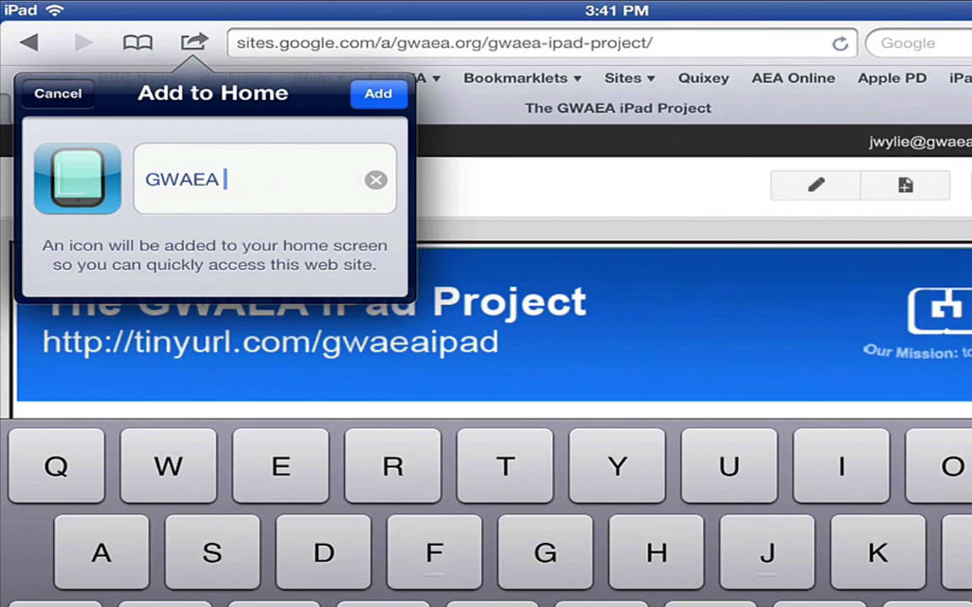
pyautogui.write('i')
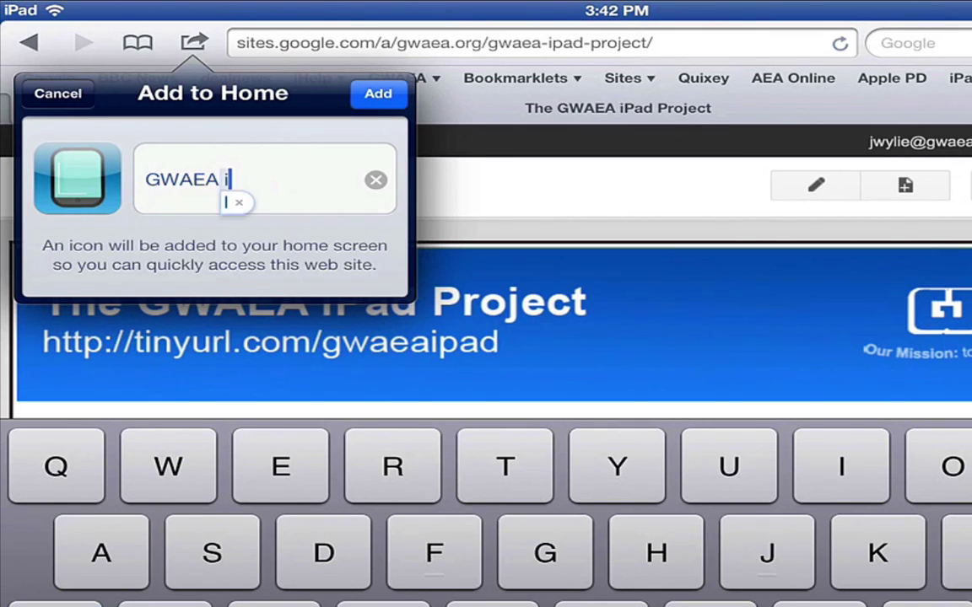
pyautogui.write('Pad')
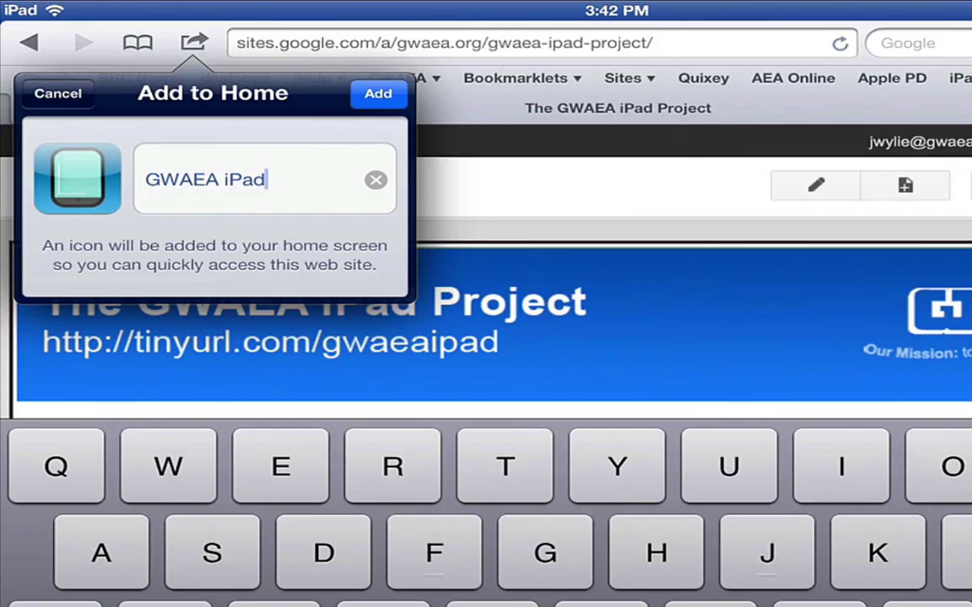
pyautogui.press('Return')
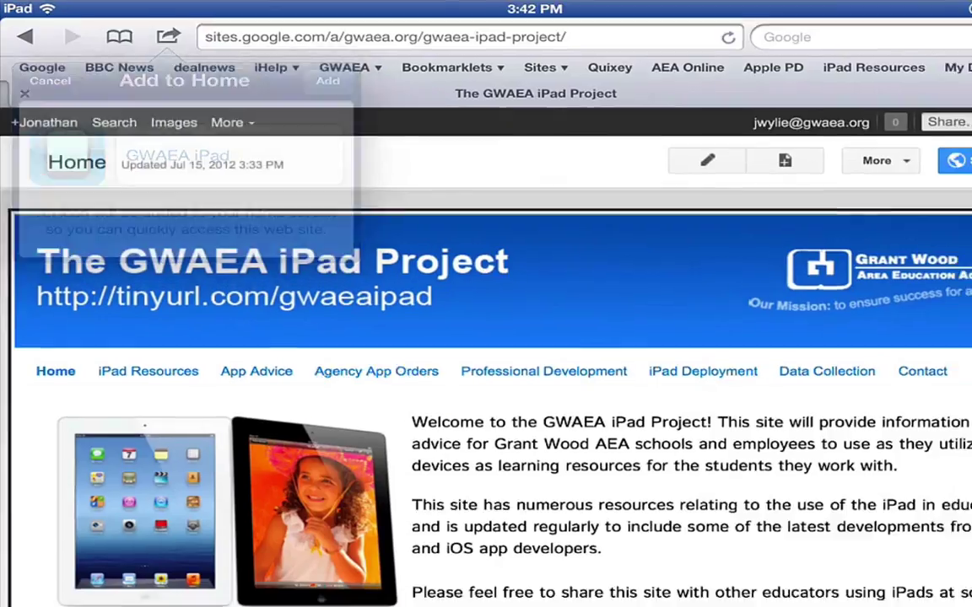